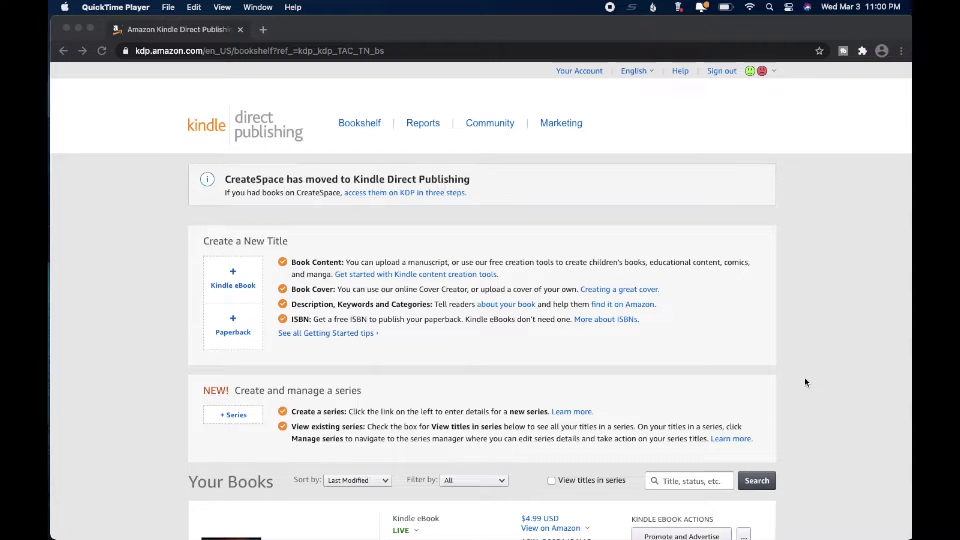
# - From Your Books, choose Edit eBook pricing for The Night Contract's Kindle eBook
pyautogui.click(805, 379)
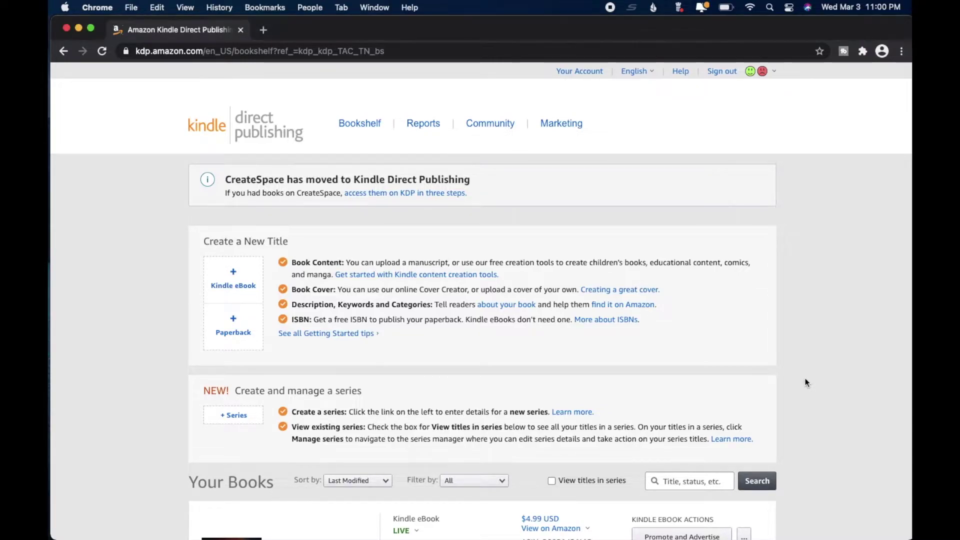
pyautogui.scroll(-2, 805, 379)
pyautogui.scroll(-1, 805, 379)
pyautogui.scroll(3, 806, 380)
pyautogui.scroll(-5, 805, 383)
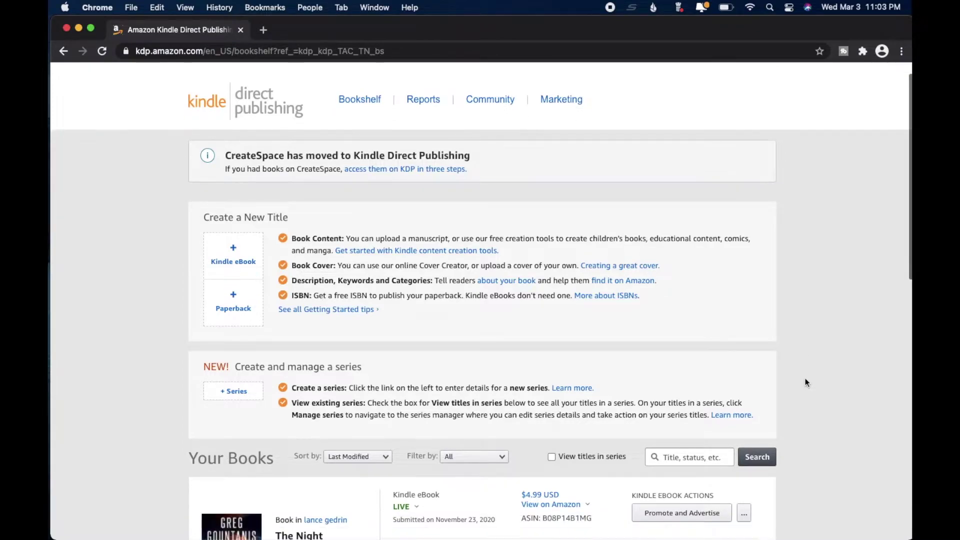
pyautogui.scroll(-3, 805, 382)
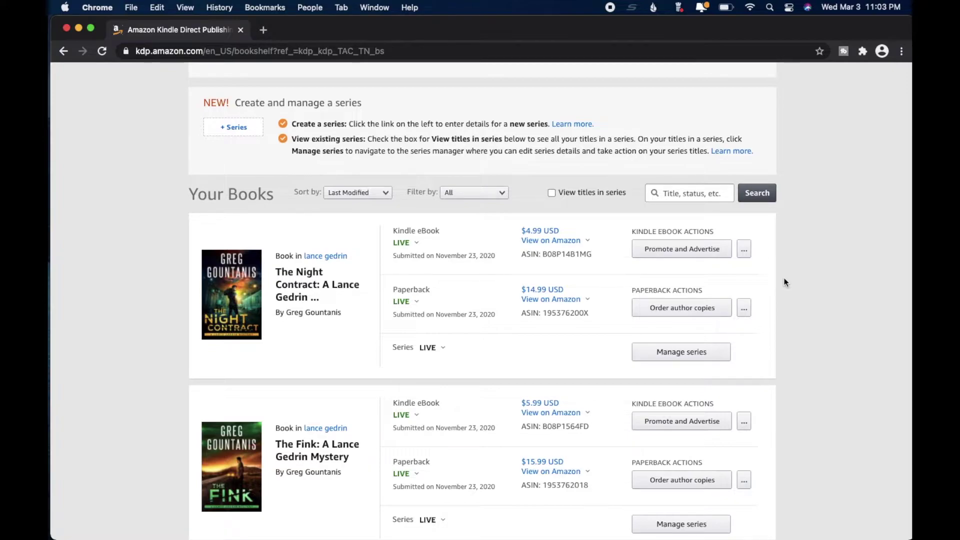
pyautogui.moveTo(587, 244)
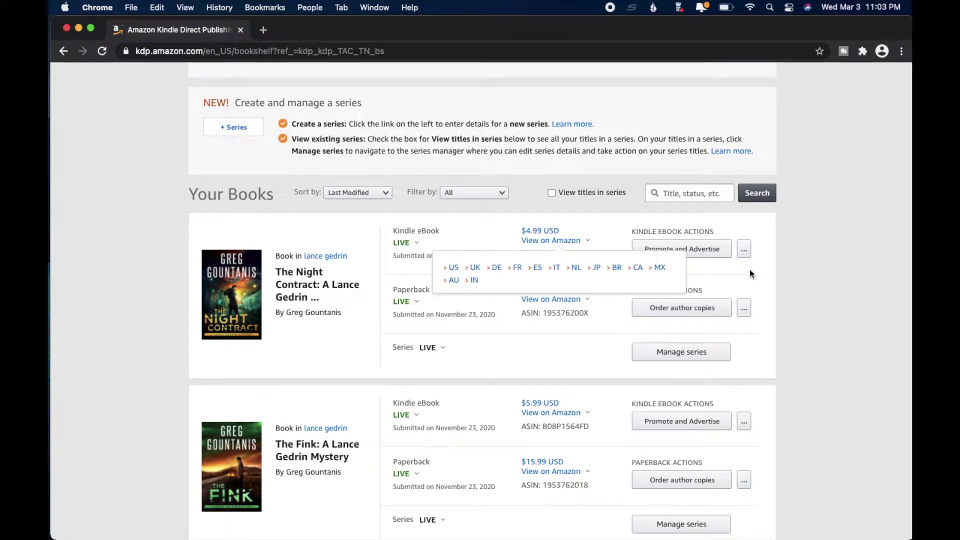
pyautogui.click(743, 249)
pyautogui.click(686, 221)
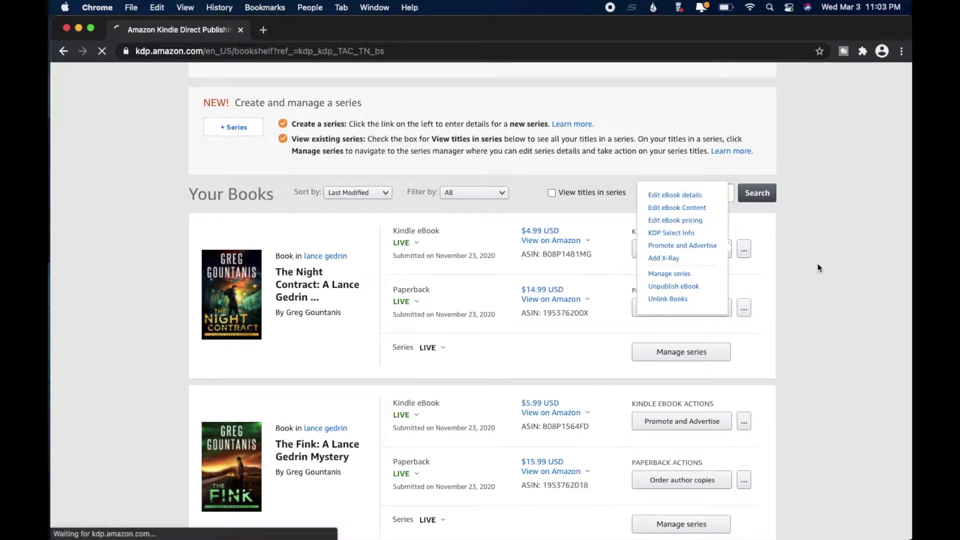
pyautogui.click(838, 279)
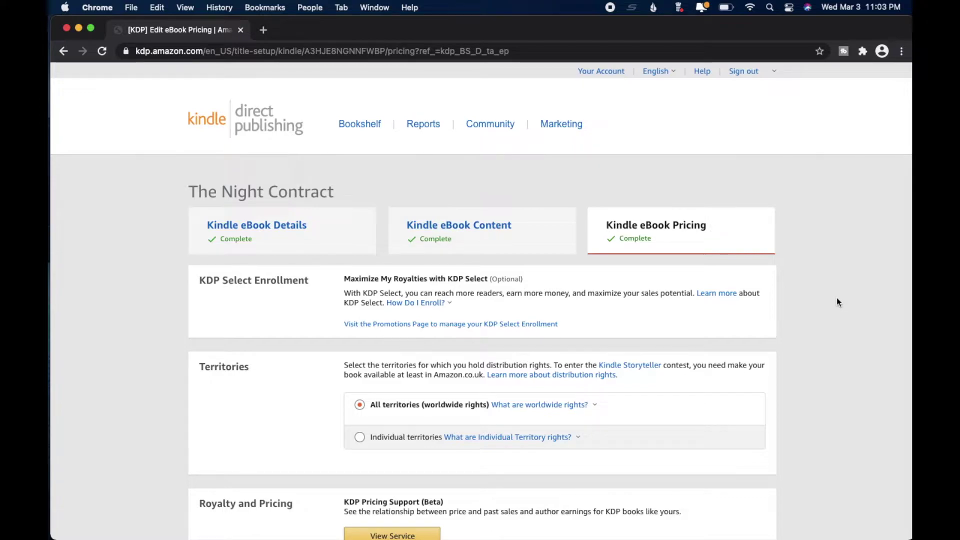
# - Read the help popovers on the $2.99–$9.99 price range, royalty rate, delivery fees and estimated royalty
pyautogui.scroll(-5, 838, 302)
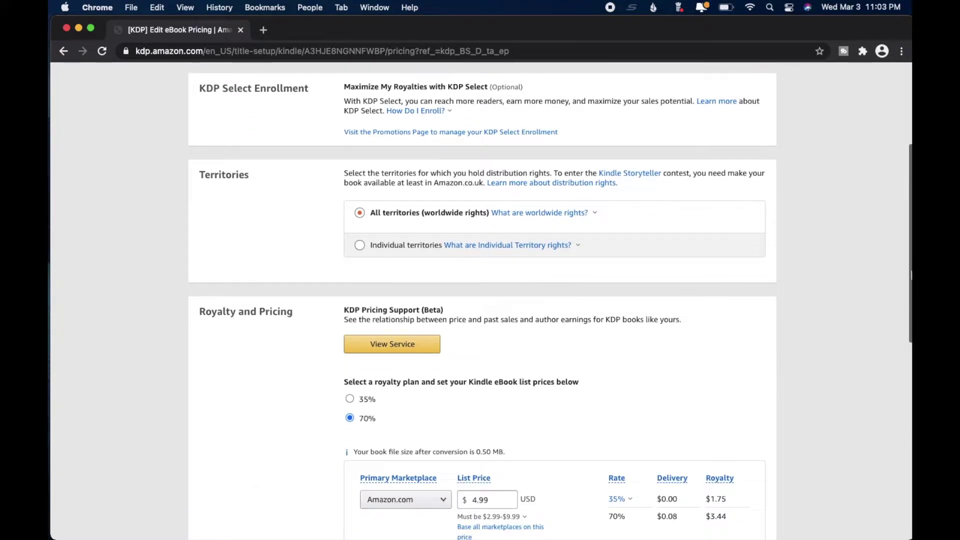
pyautogui.scroll(-1, 886, 289)
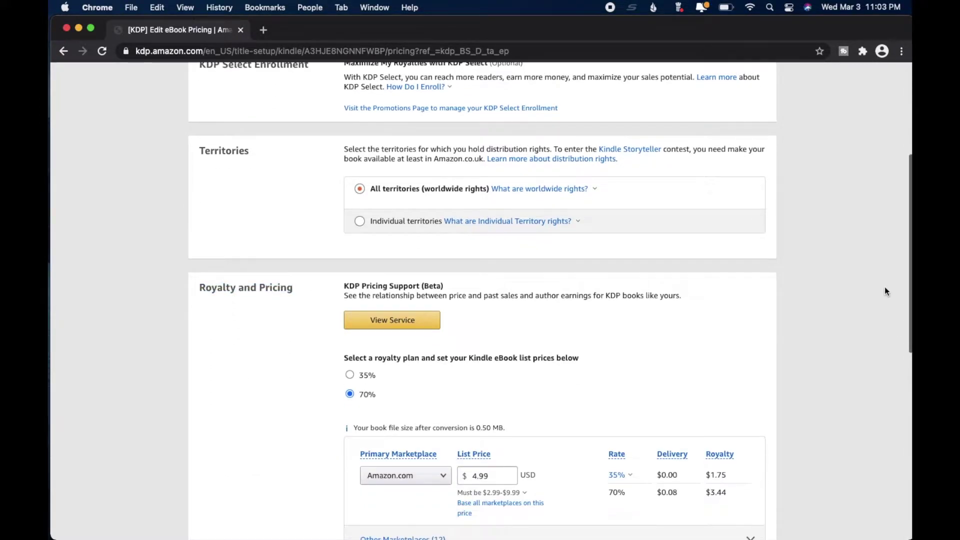
pyautogui.scroll(-5, 885, 287)
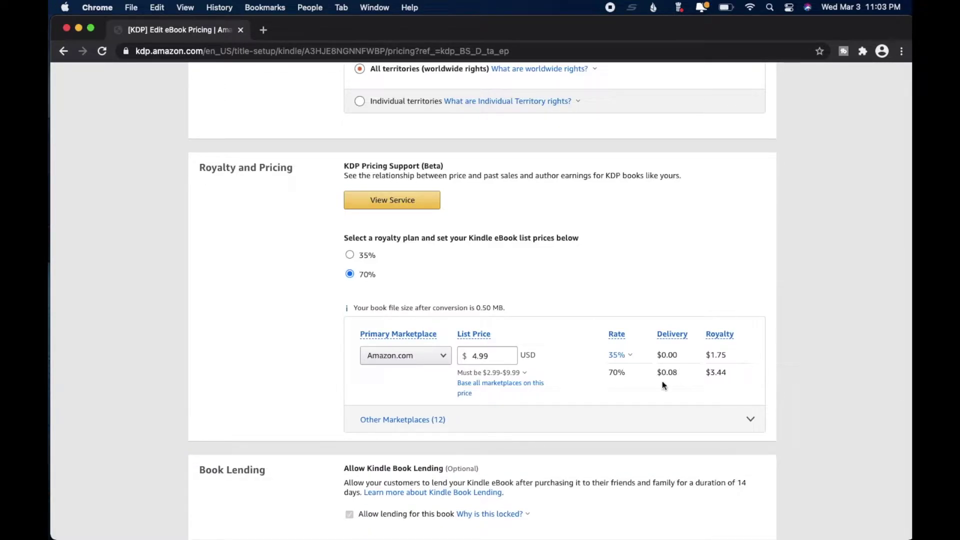
pyautogui.click(488, 372)
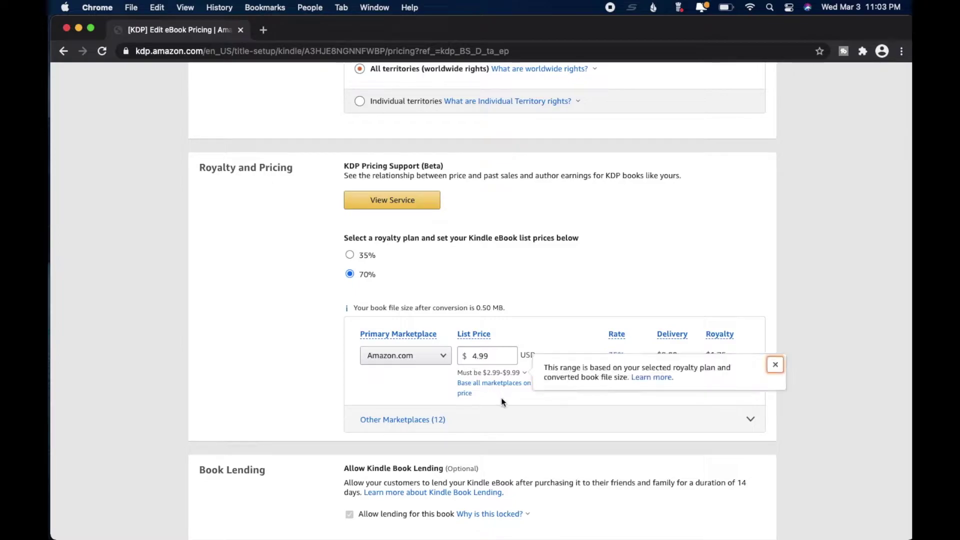
pyautogui.click(501, 398)
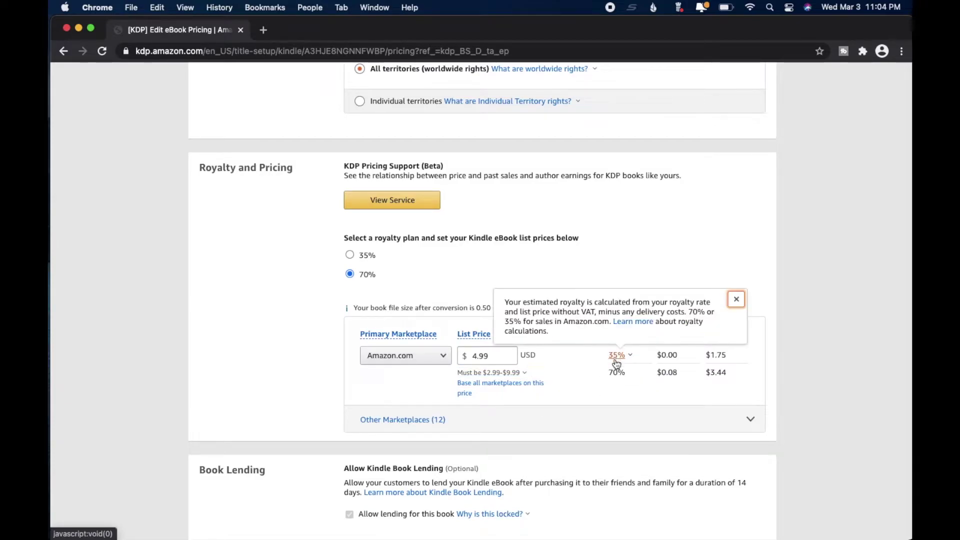
pyautogui.click(614, 388)
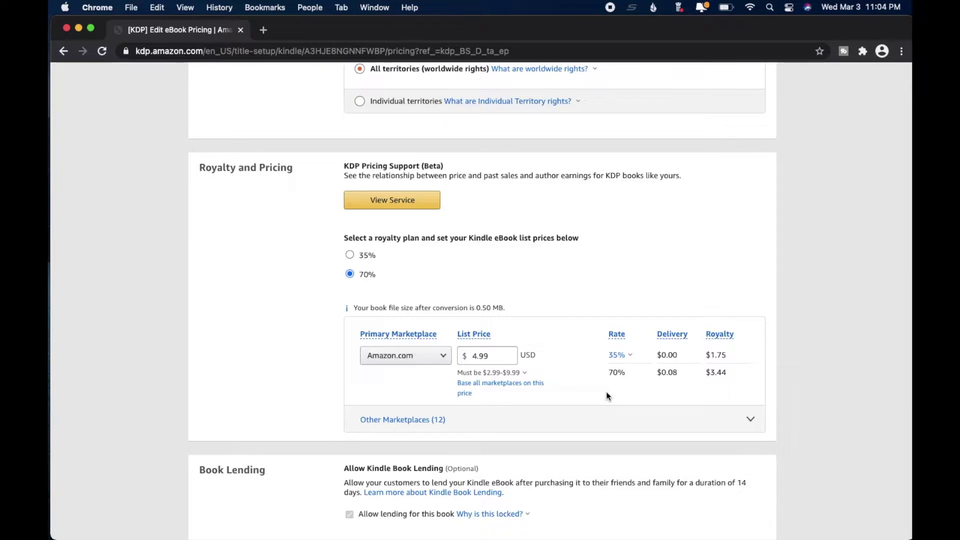
pyautogui.click(668, 334)
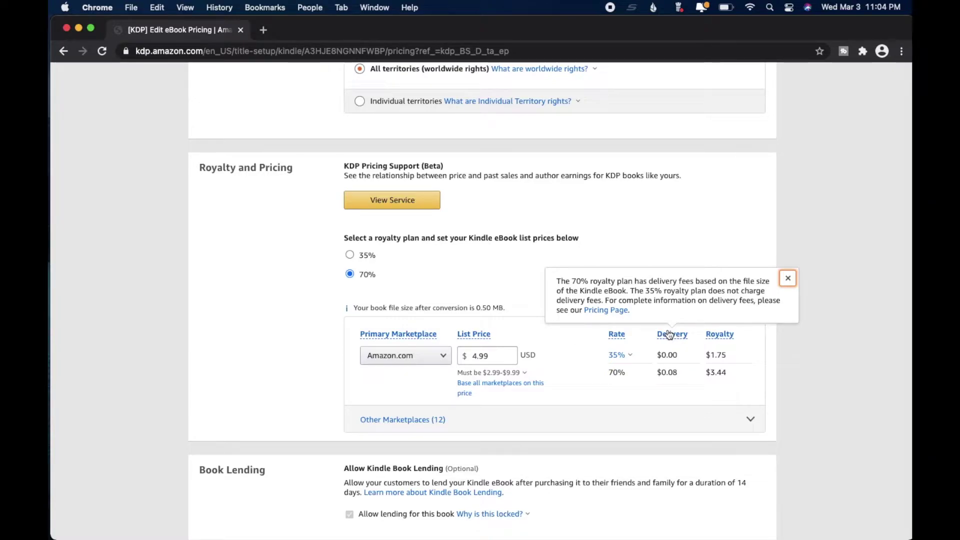
pyautogui.click(660, 373)
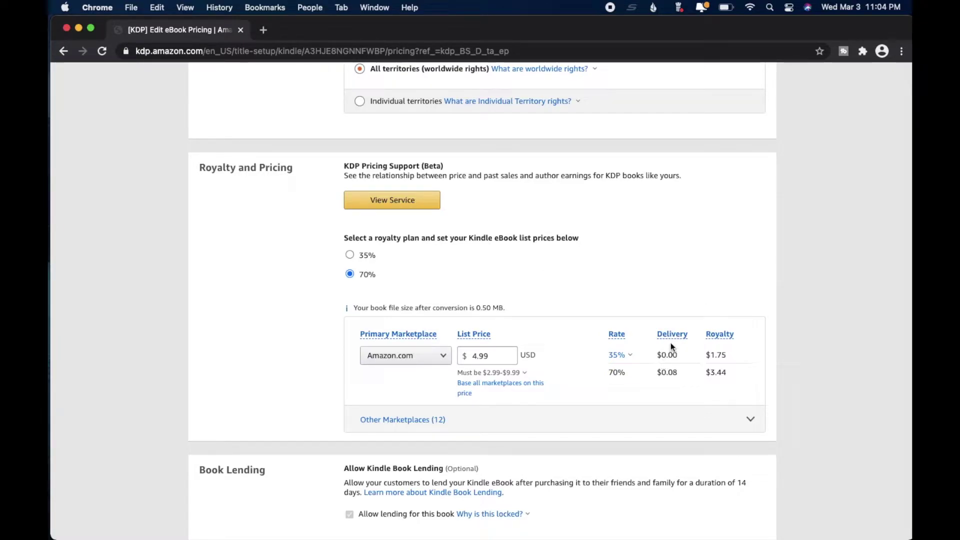
pyautogui.moveTo(671, 342)
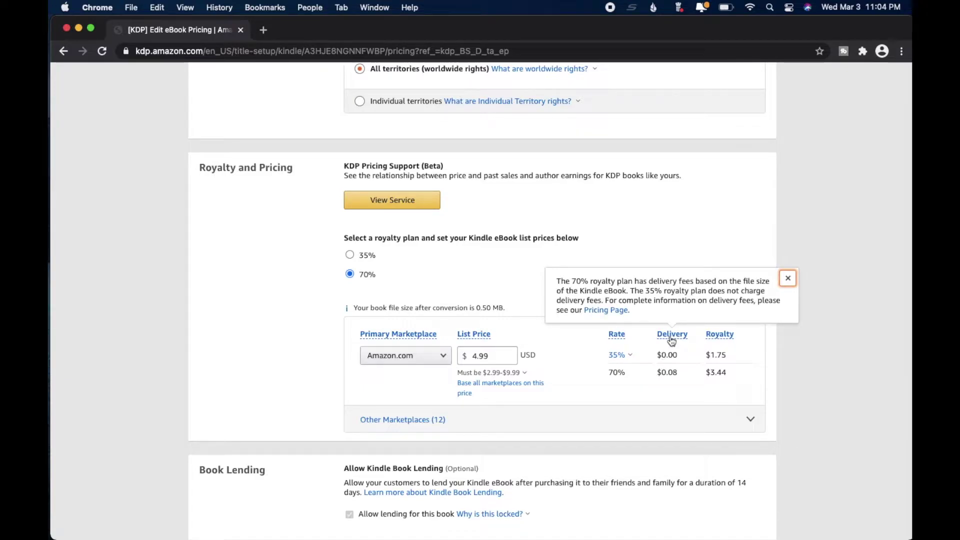
pyautogui.click(618, 355)
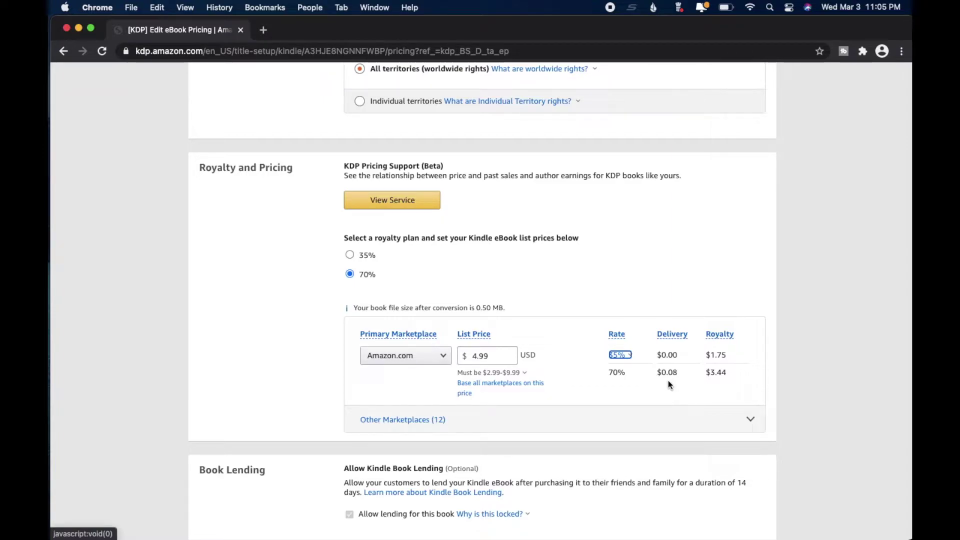
pyautogui.click(732, 374)
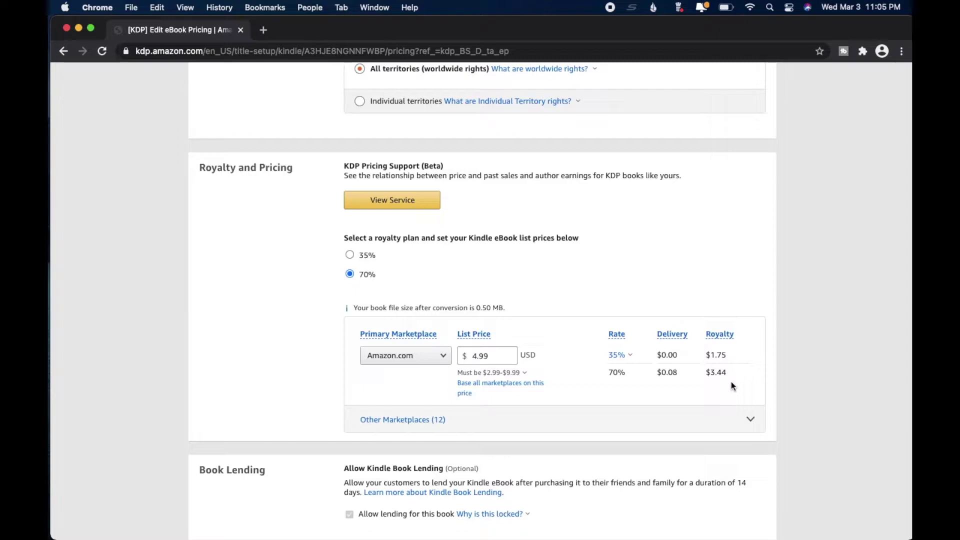
pyautogui.moveTo(730, 373); pyautogui.dragTo(707, 372)
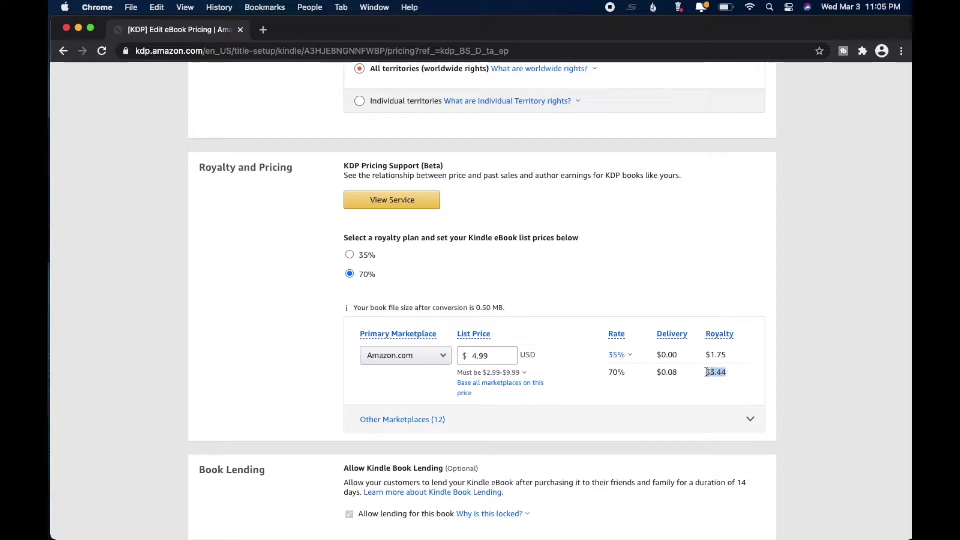
pyautogui.click(719, 396)
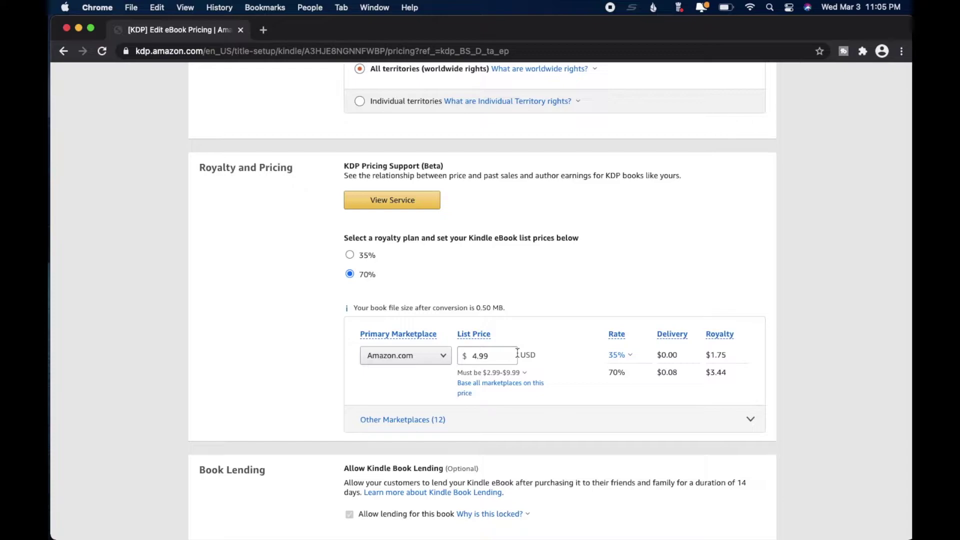
# - Choose the 35% royalty plan and enter a $.99 list price, then reselect the 70% plan
pyautogui.click(618, 358)
pyautogui.click(595, 370)
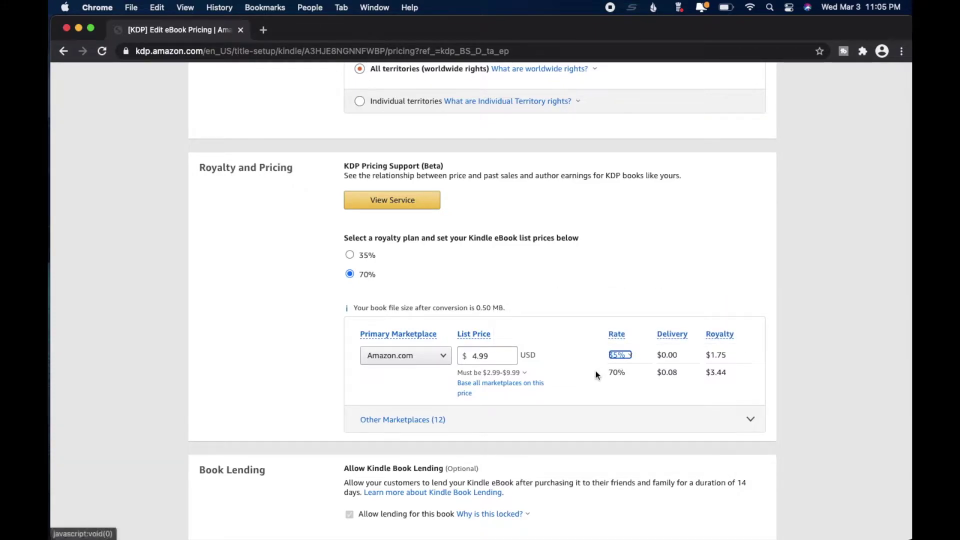
pyautogui.click(349, 256)
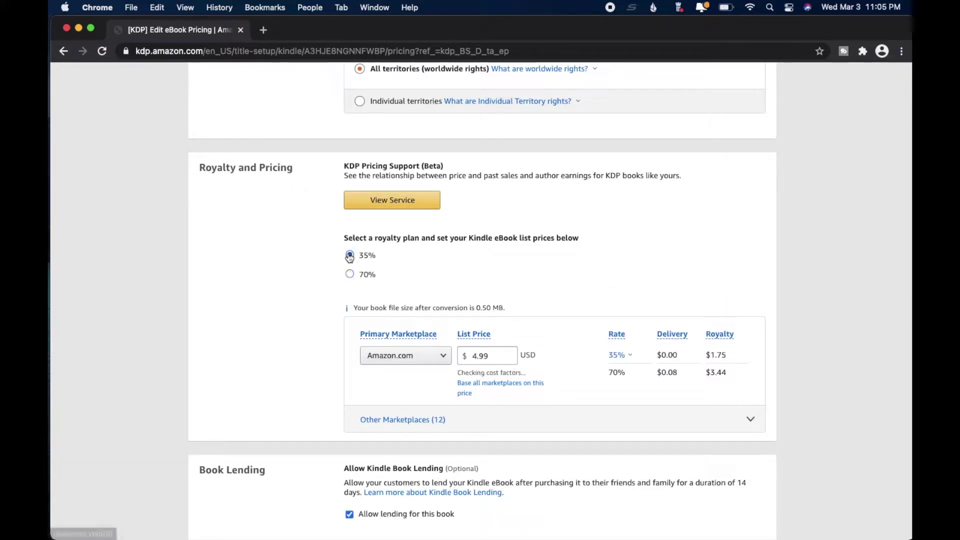
pyautogui.click(507, 358)
pyautogui.press('BackSpace')
pyautogui.press('BackSpace')
pyautogui.press('BackSpace')
pyautogui.press('BackSpace')
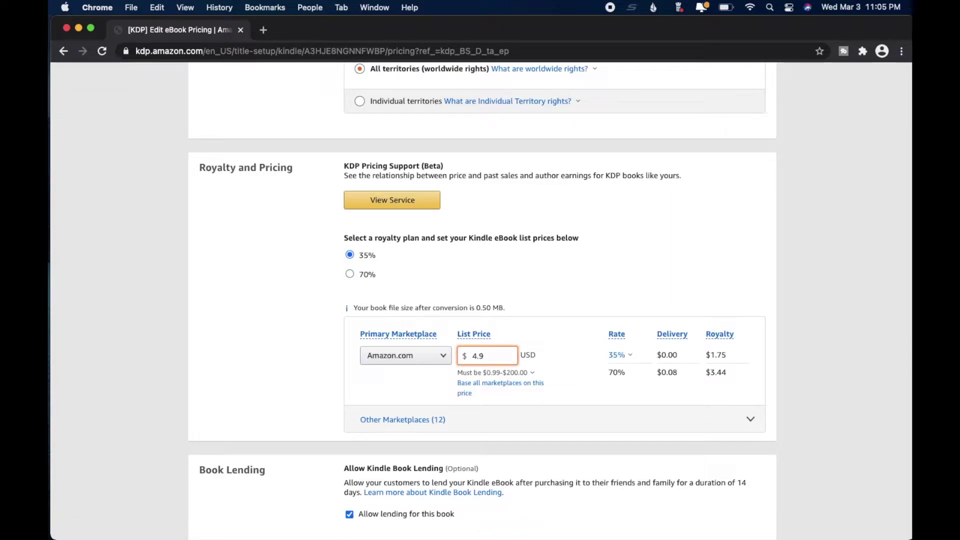
pyautogui.write('.99')
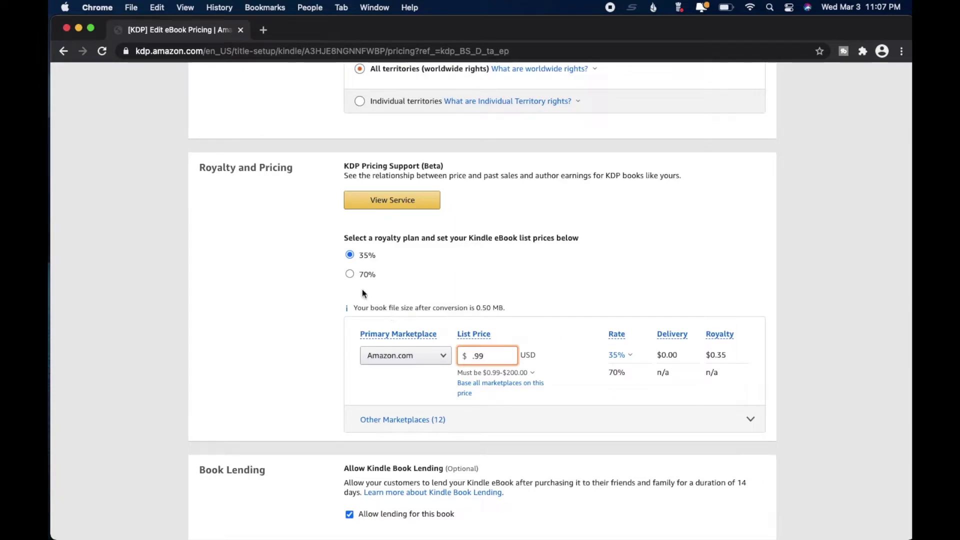
pyautogui.click(350, 274)
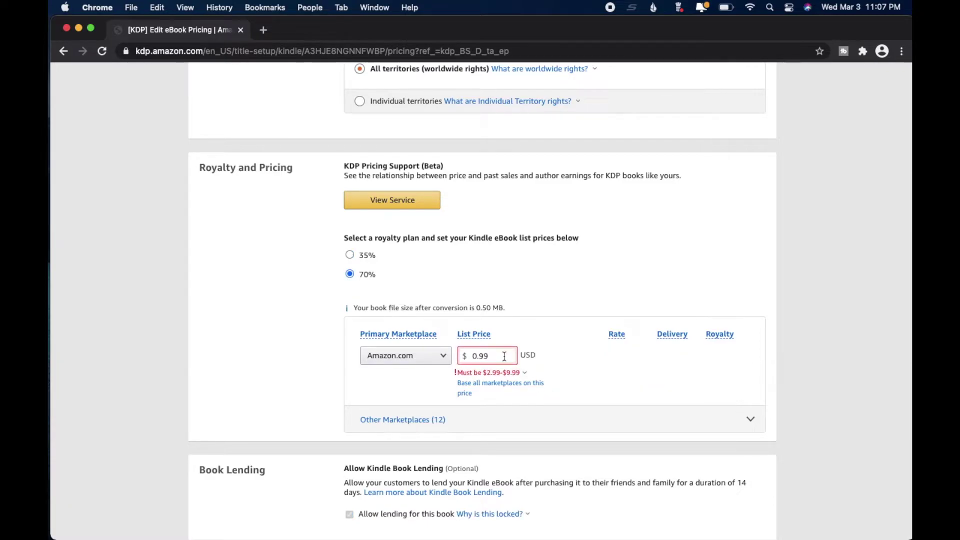
# - Replace the $0.99 list price with 4.99 under the 70% royalty plan
pyautogui.press('BackSpace')
pyautogui.press('BackSpace')
pyautogui.press('BackSpace')
pyautogui.press('BackSpace')
pyautogui.write('4.99')
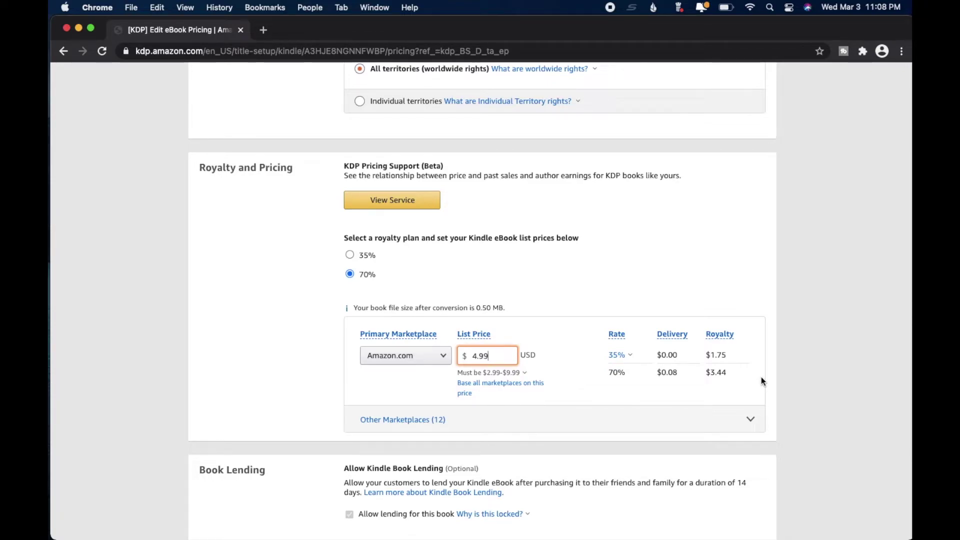
# - Exit eBook pricing via Bookshelf without saving and bring up The Night Contract paperback's actions
pyautogui.click(808, 398)
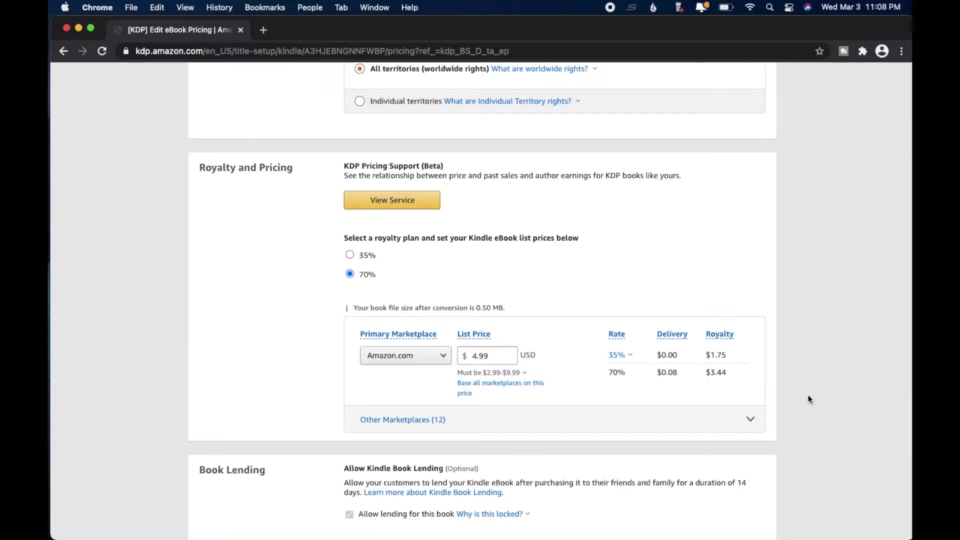
pyautogui.scroll(1, 808, 399)
pyautogui.scroll(6, 809, 397)
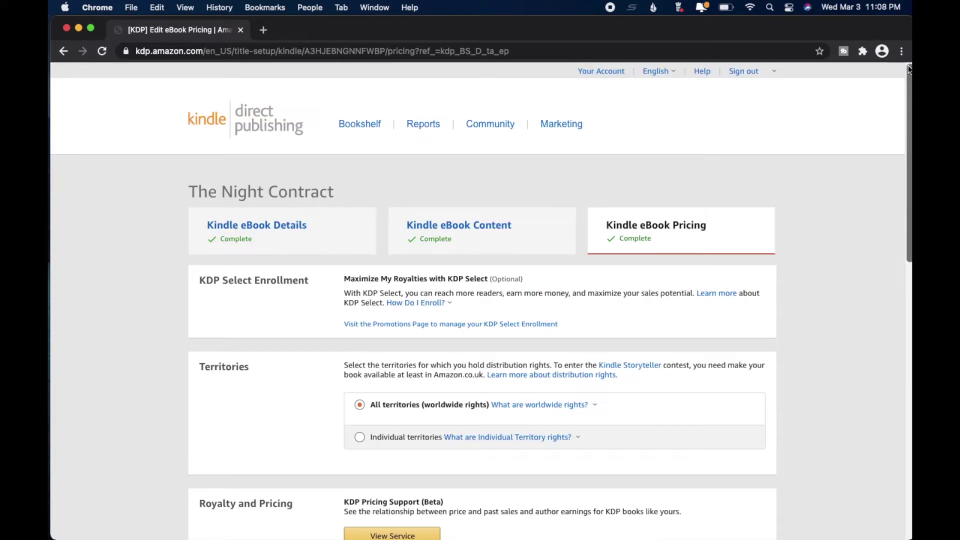
pyautogui.click(358, 127)
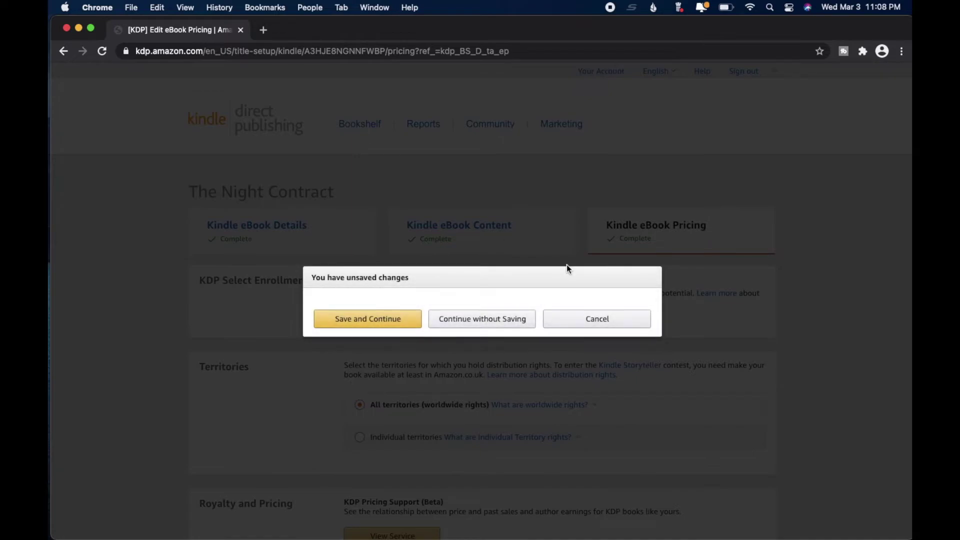
pyautogui.click(520, 319)
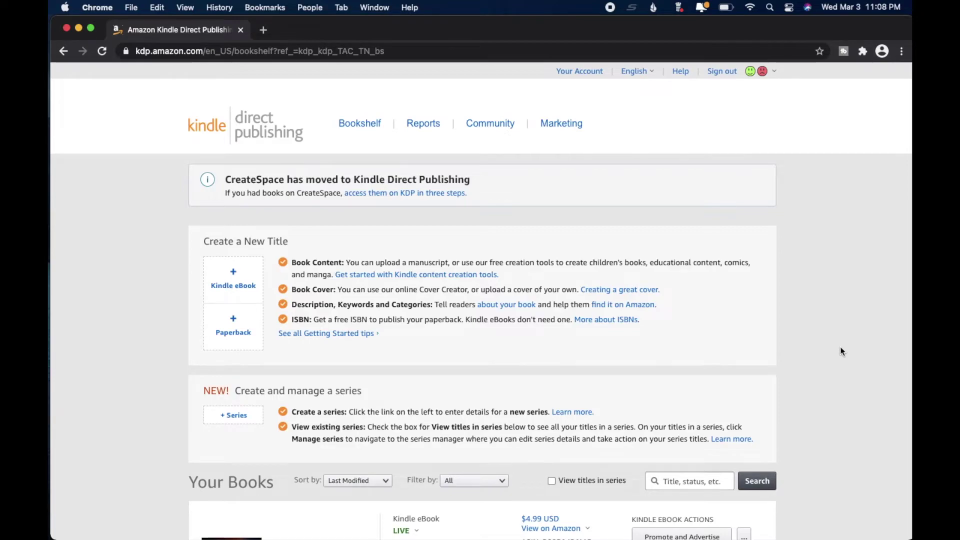
pyautogui.scroll(-5, 841, 348)
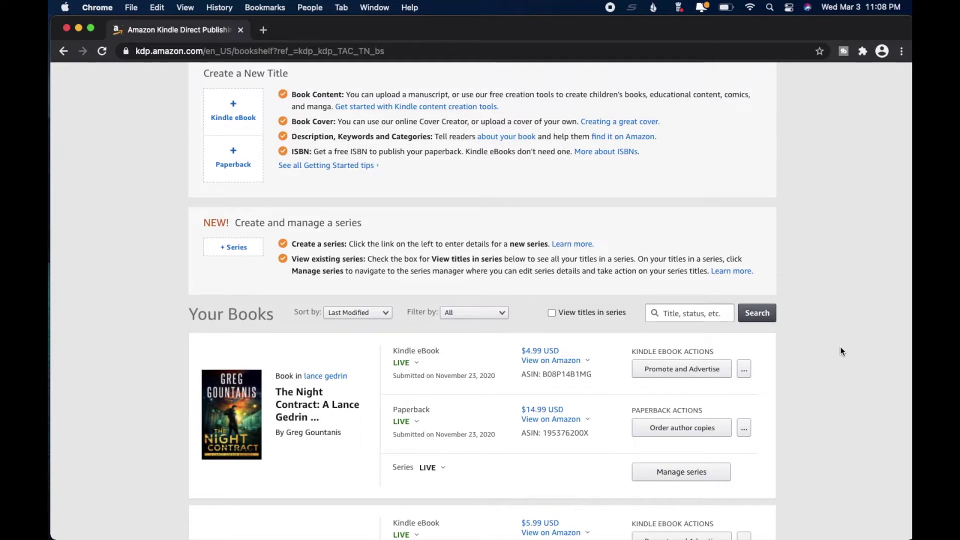
pyautogui.scroll(-4, 841, 347)
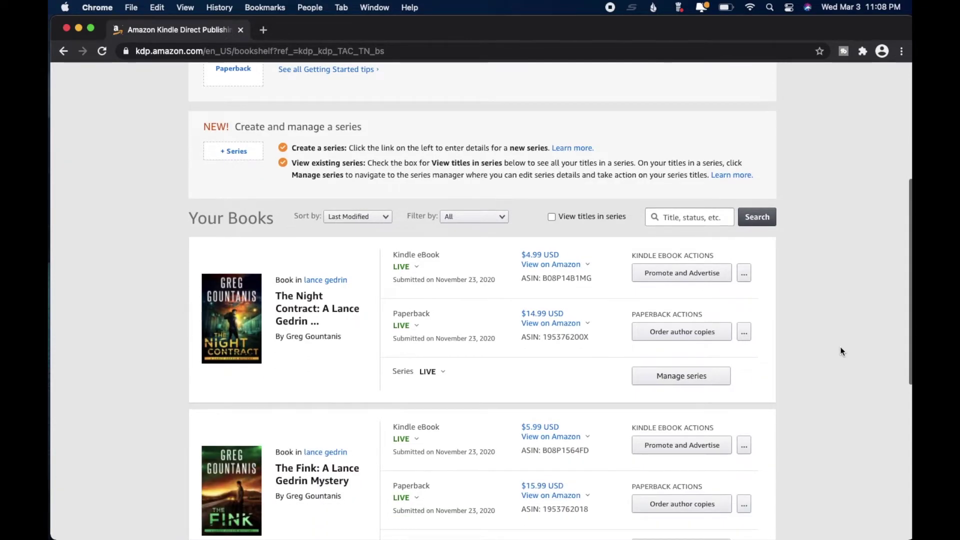
pyautogui.click(746, 332)
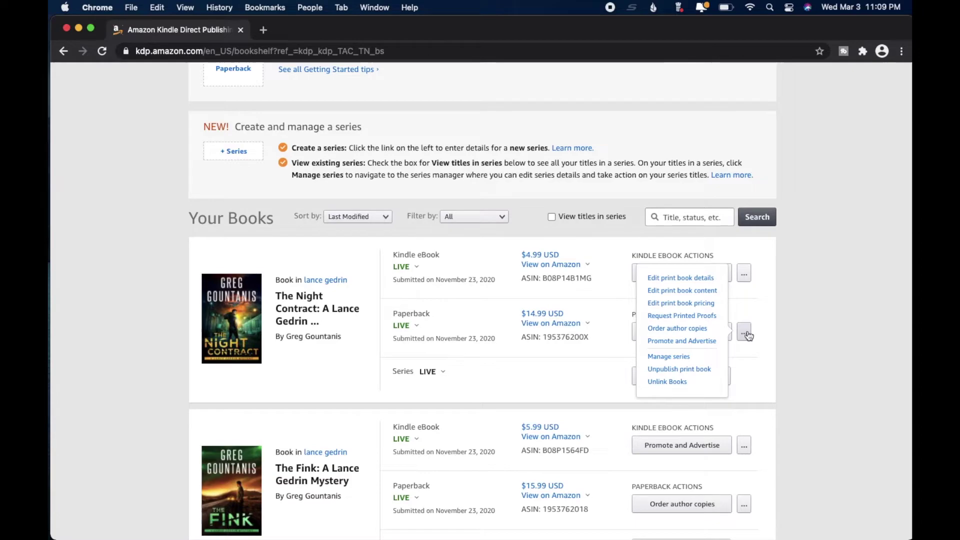
# - Choose Edit print book pricing for The Night Contract paperback and view its $14.99 pricing
pyautogui.click(682, 303)
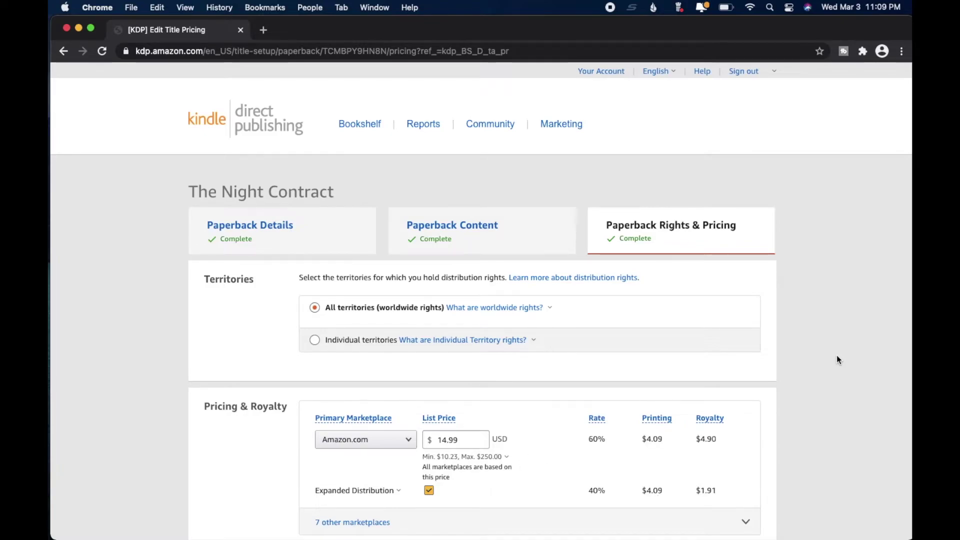
pyautogui.scroll(-3, 837, 356)
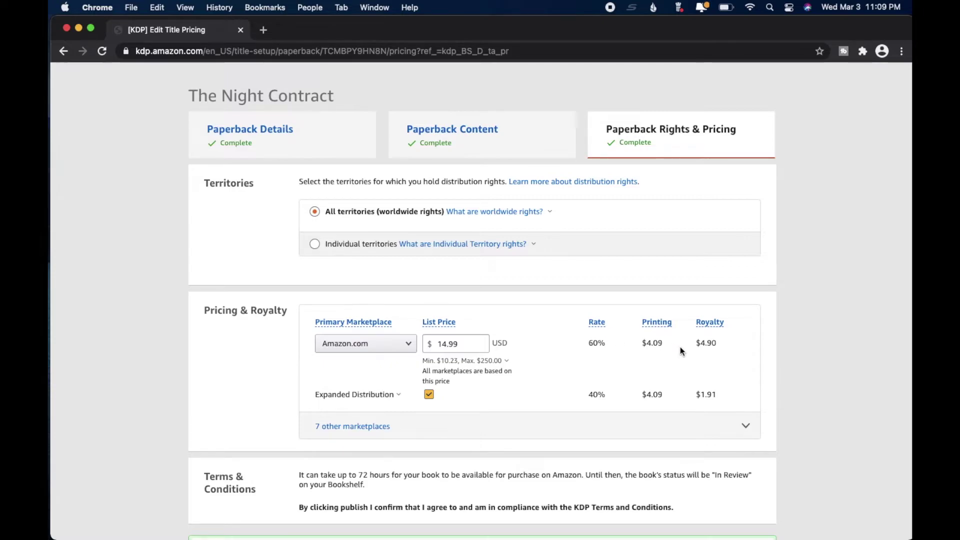
pyautogui.click(652, 320)
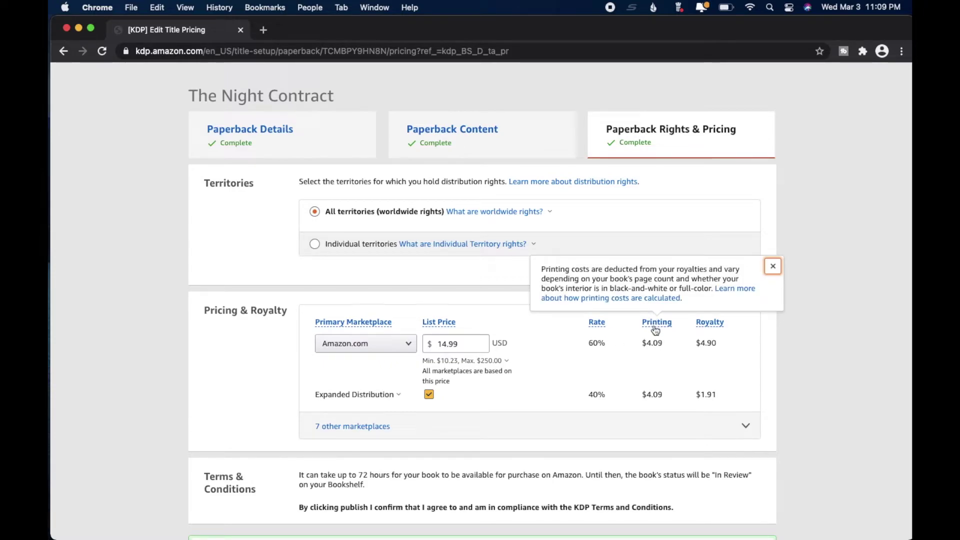
pyautogui.click(656, 340)
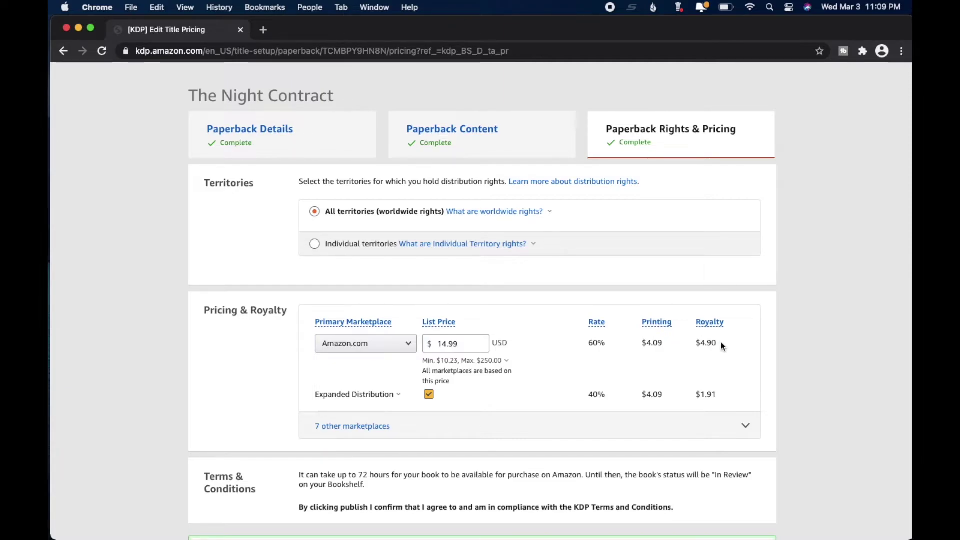
pyautogui.moveTo(722, 346); pyautogui.dragTo(696, 338)
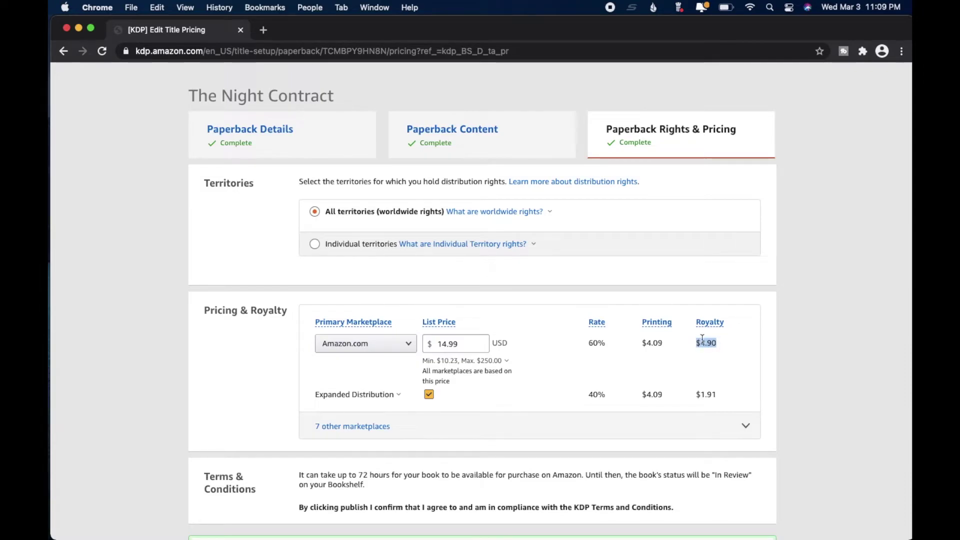
pyautogui.click(703, 339)
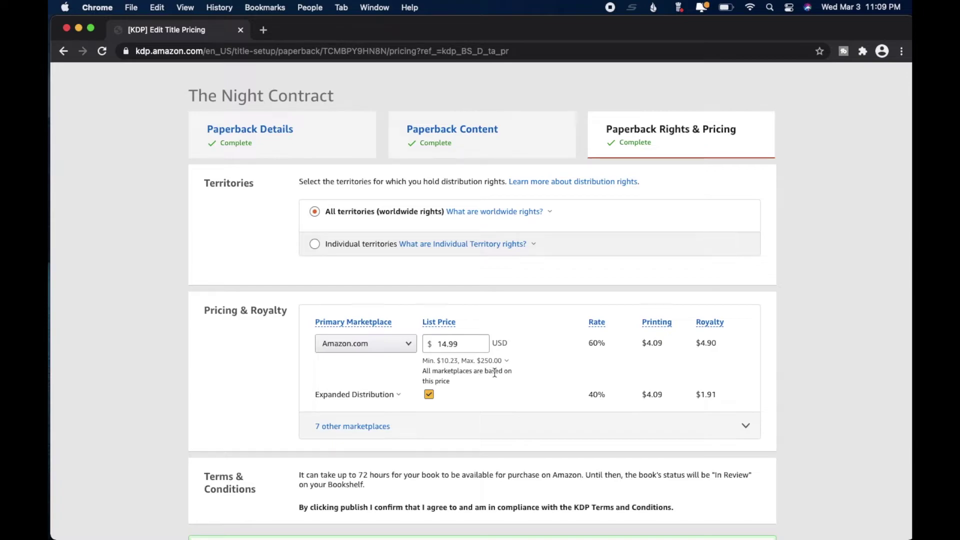
pyautogui.click(462, 361)
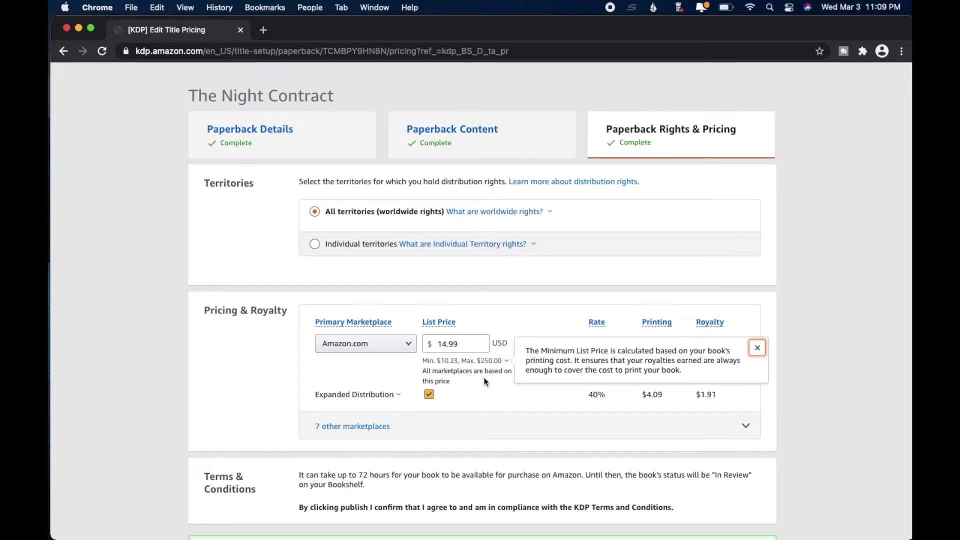
# - Dismiss the minimum price popover and show the Expanded Distribution explanation
pyautogui.click(490, 394)
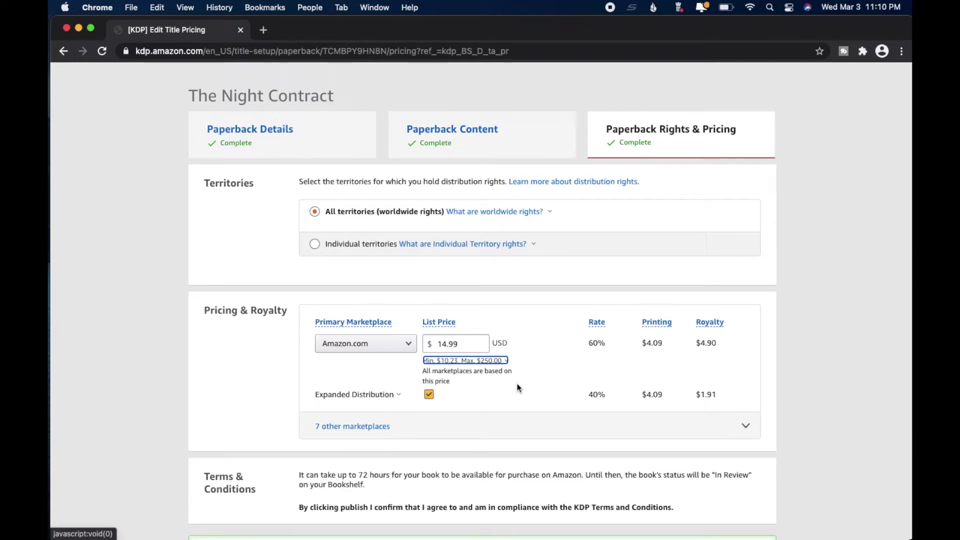
pyautogui.click(398, 395)
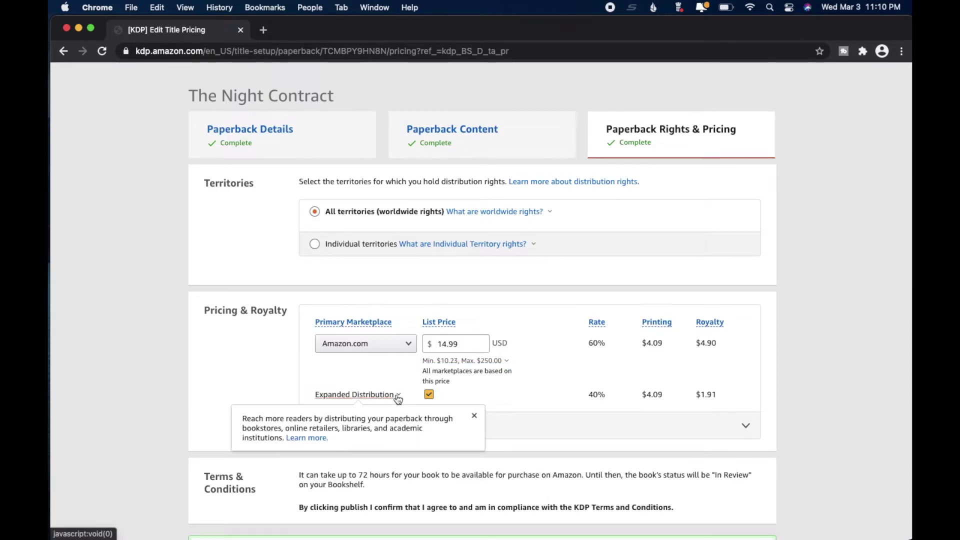
pyautogui.click(746, 426)
pyautogui.click(746, 426)
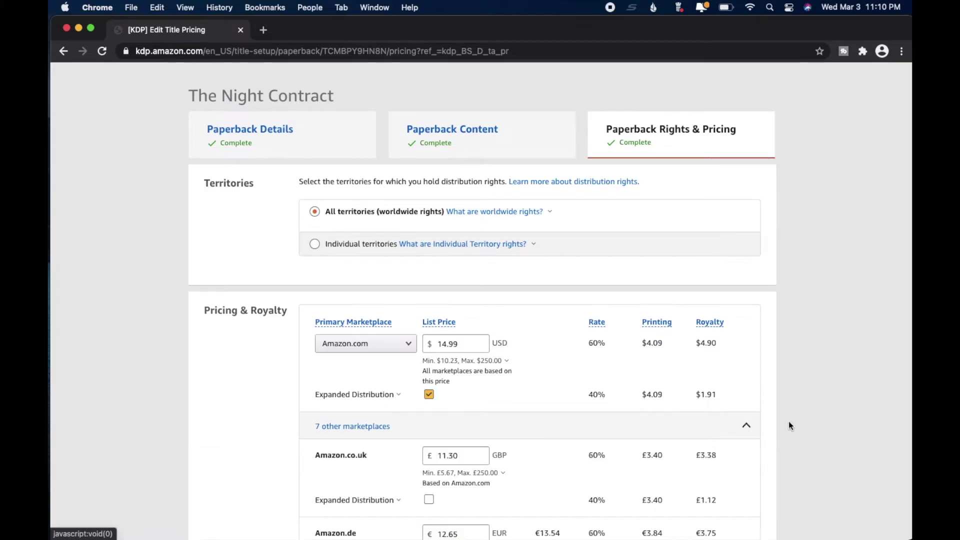
pyautogui.scroll(-3, 827, 423)
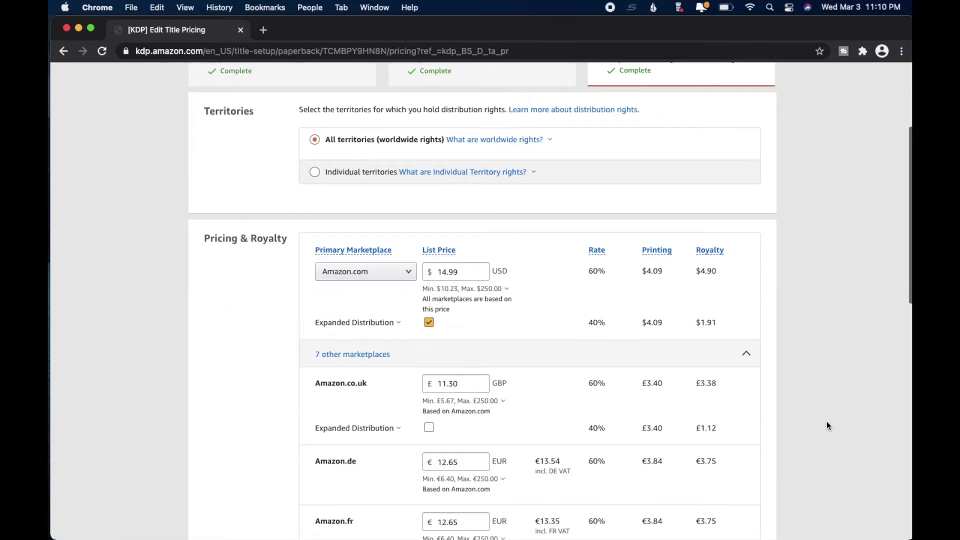
pyautogui.scroll(-7, 827, 423)
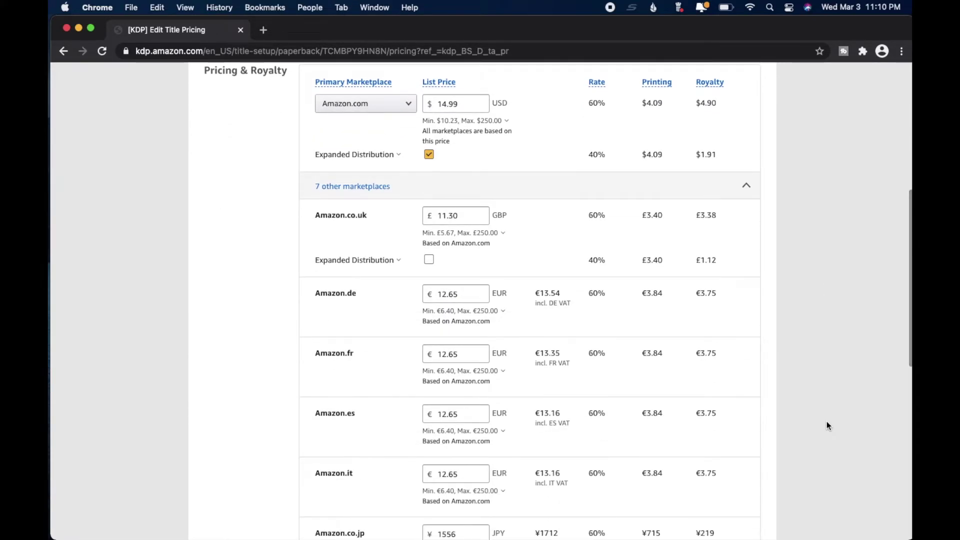
pyautogui.scroll(4, 826, 421)
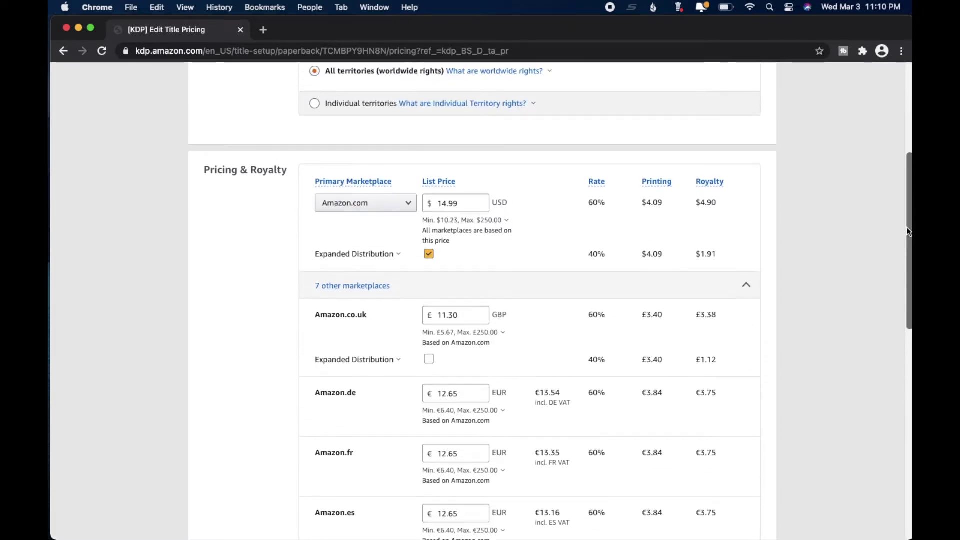
pyautogui.moveTo(909, 231); pyautogui.dragTo(910, 207)
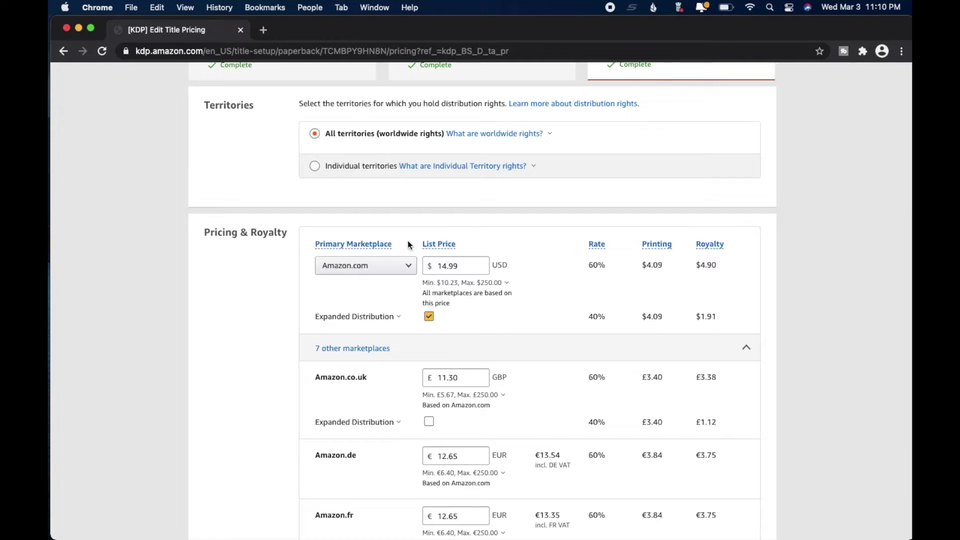
pyautogui.click(327, 354)
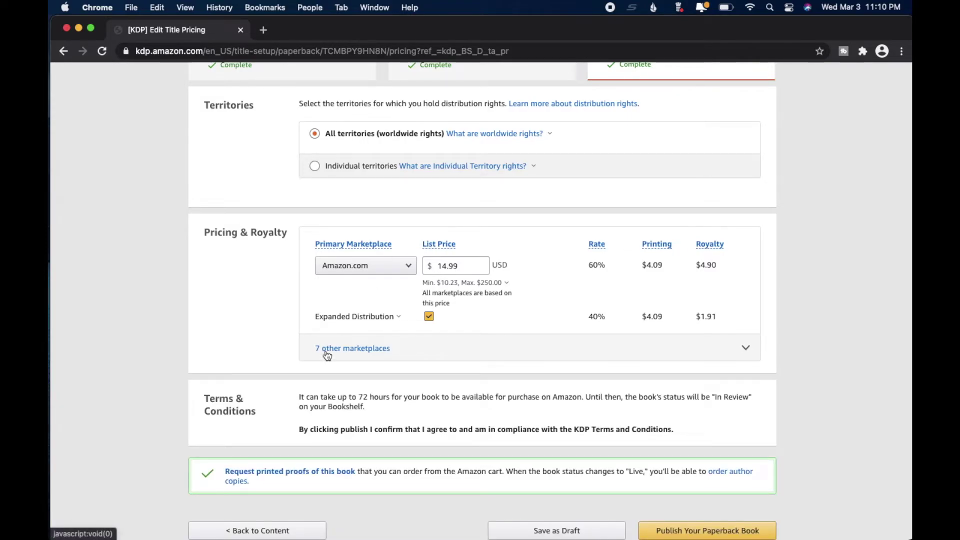
pyautogui.click(328, 354)
pyautogui.click(394, 317)
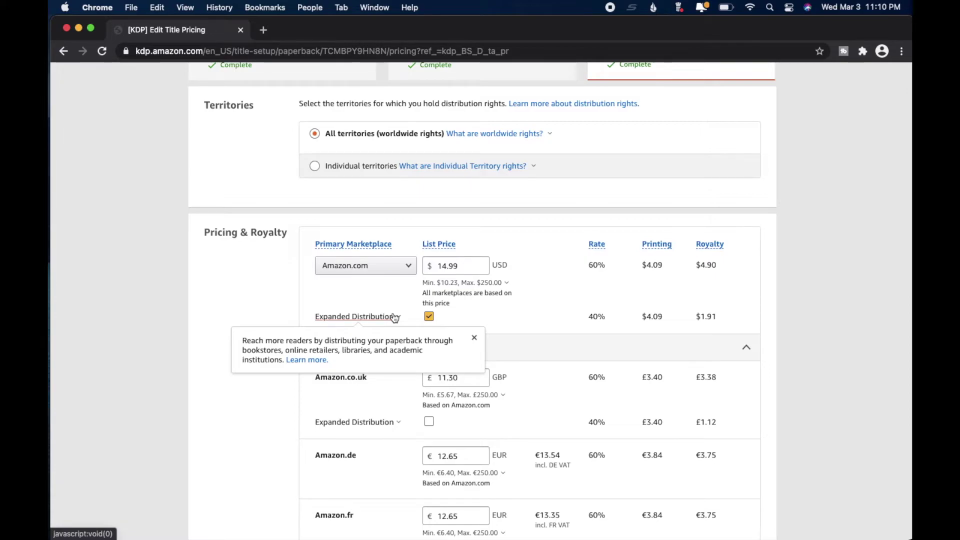
pyautogui.click(562, 329)
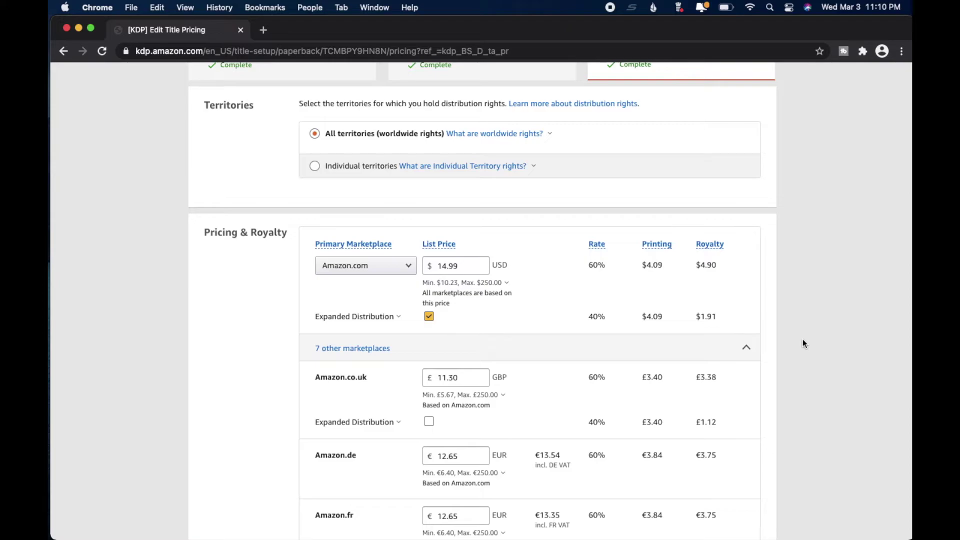
pyautogui.click(745, 349)
pyautogui.scroll(2, 831, 358)
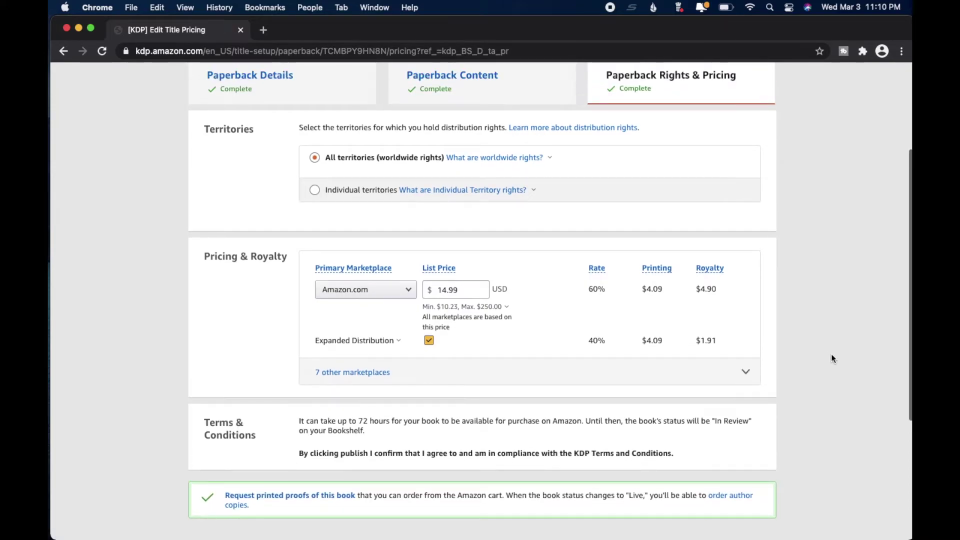
pyautogui.scroll(1, 831, 358)
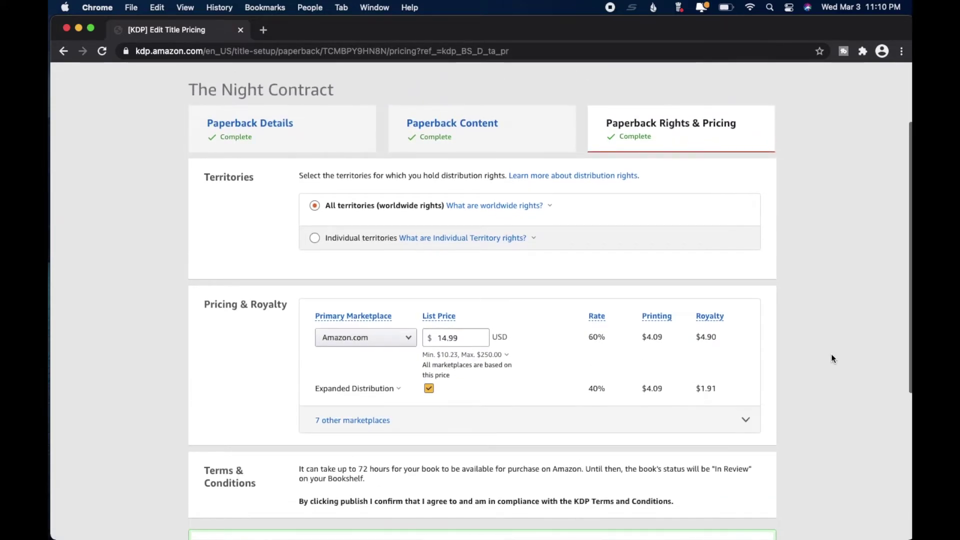
# - Change the Amazon.com paperback list price from $14.99 to $10.23, giving $2.05 royalty
pyautogui.click(479, 338)
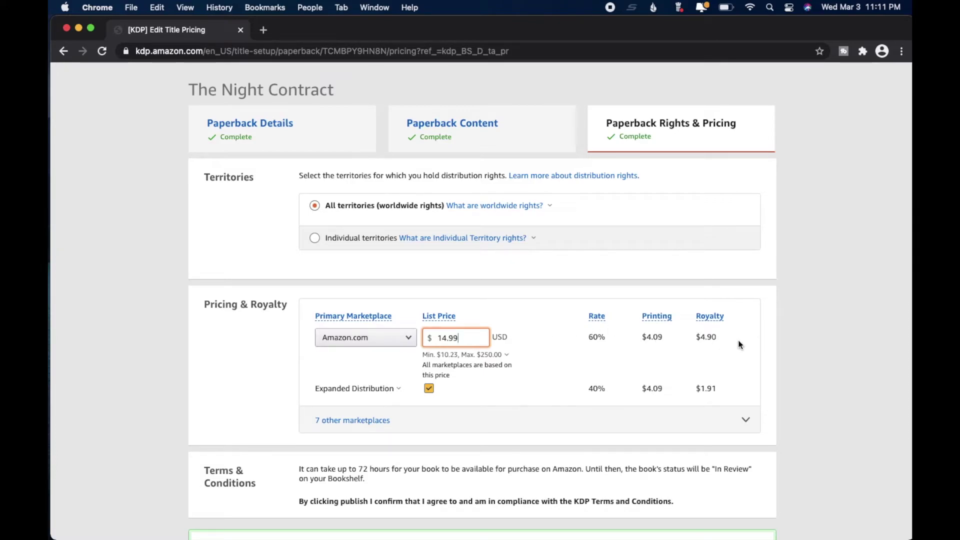
pyautogui.press('BackSpace')
pyautogui.press('BackSpace')
pyautogui.press('BackSpace')
pyautogui.press('BackSpace')
pyautogui.write('0.23')
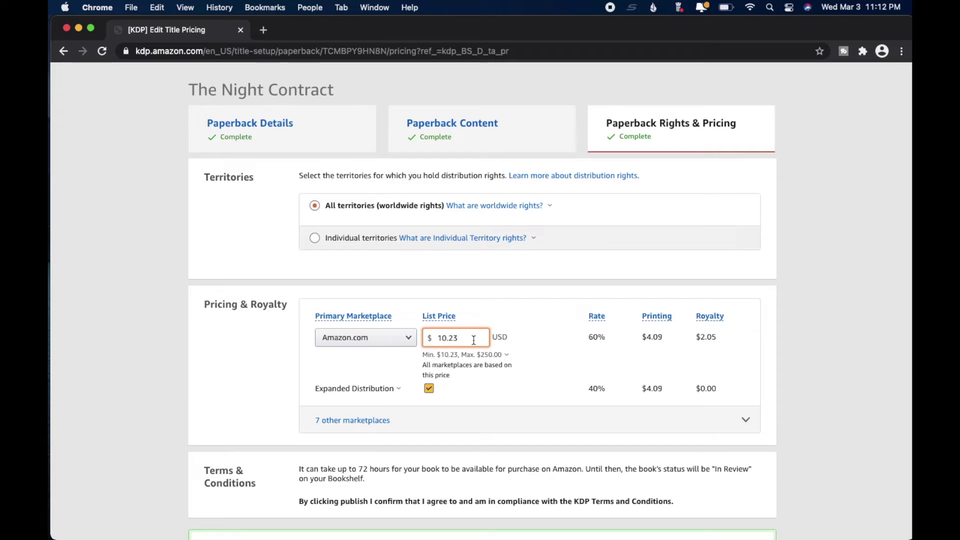
pyautogui.click(855, 320)
# - Return to the Bookshelf, leaving the paperback pricing page without saving
pyautogui.scroll(2, 855, 320)
pyautogui.scroll(2, 856, 325)
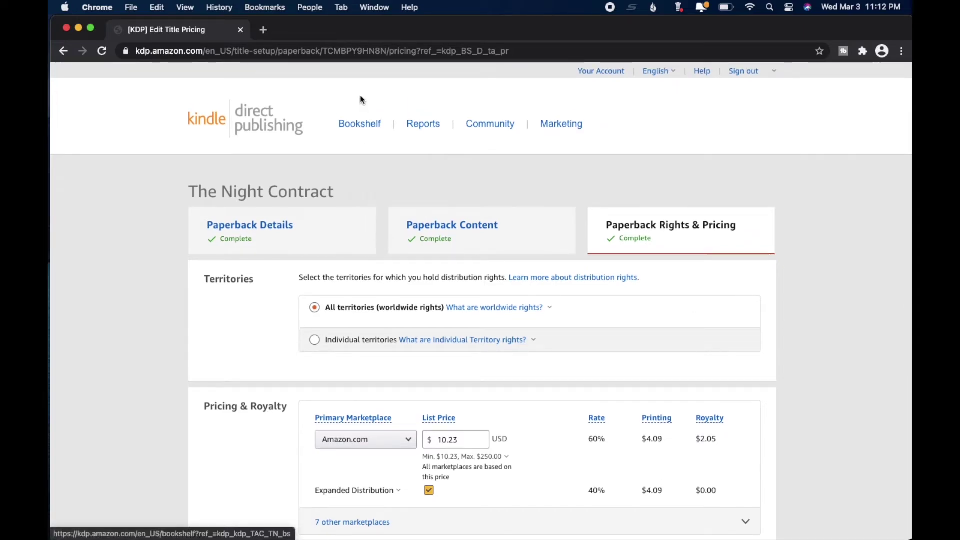
pyautogui.click(360, 128)
pyautogui.click(483, 318)
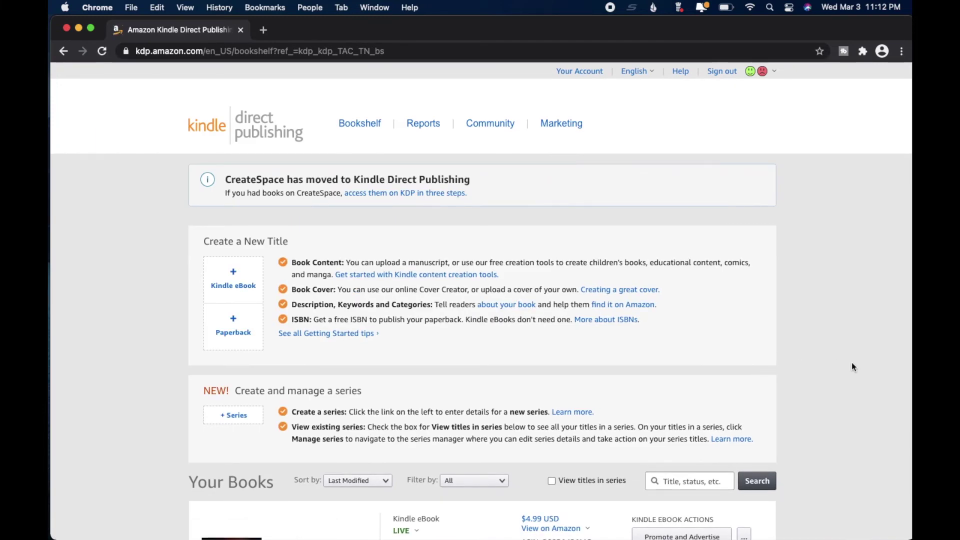
# - Choose Edit eBook pricing for The Fink's Kindle eBook
pyautogui.scroll(-5, 854, 367)
pyautogui.scroll(-4, 851, 367)
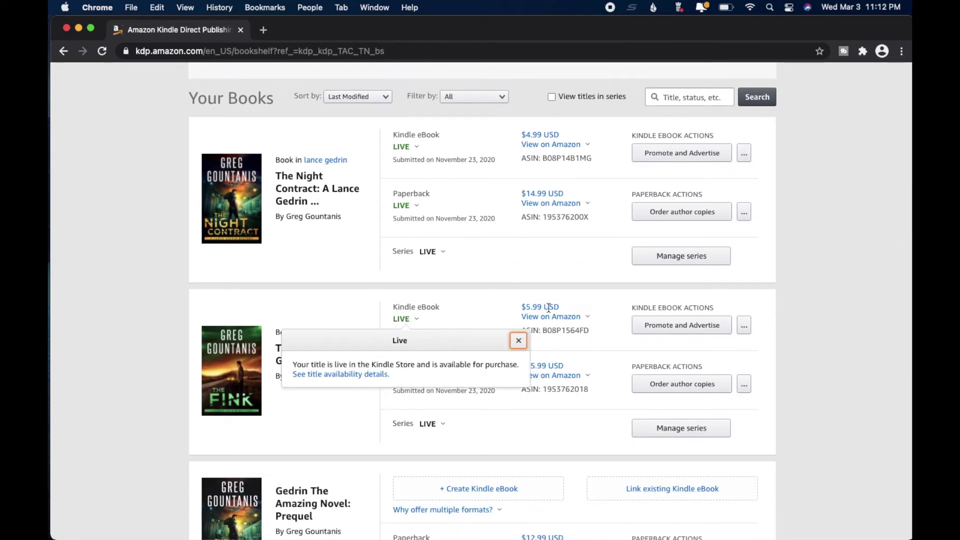
pyautogui.click(745, 326)
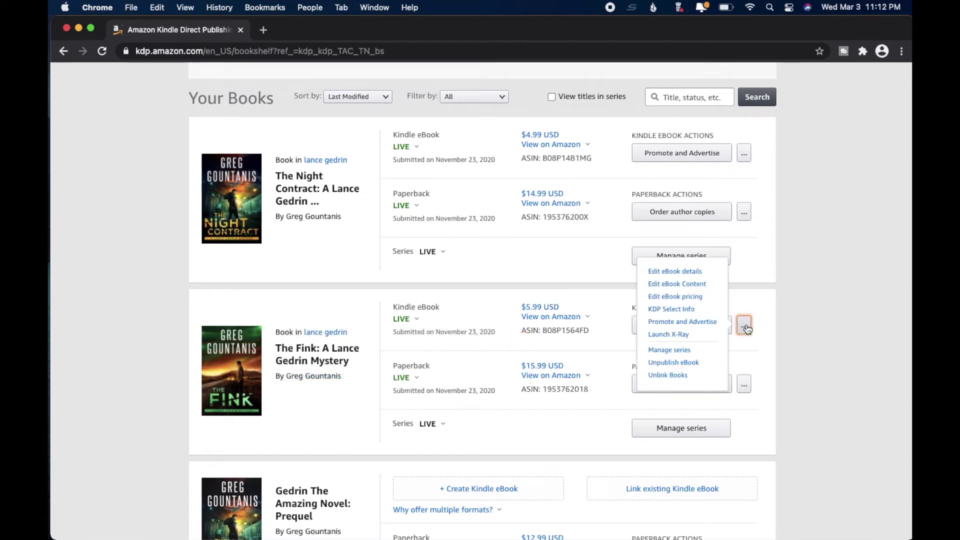
pyautogui.click(692, 297)
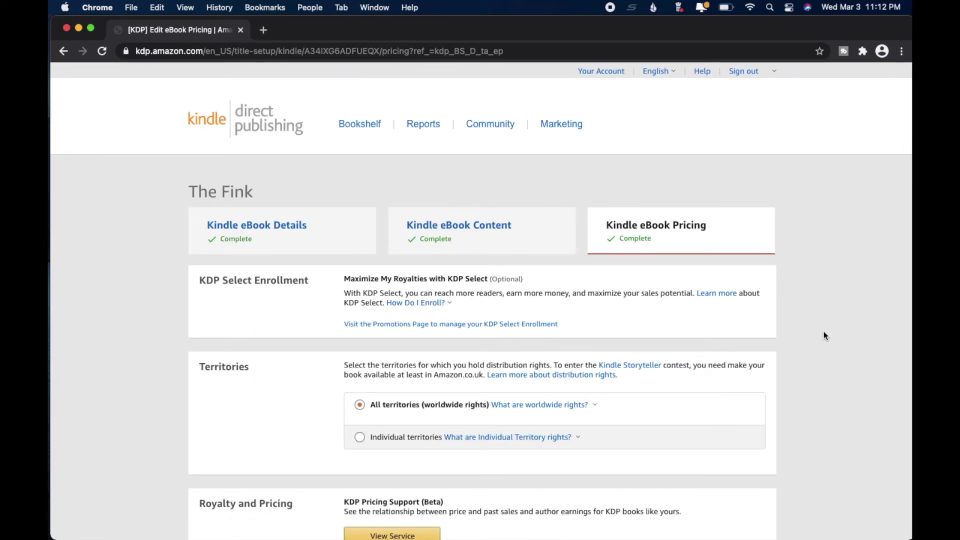
pyautogui.scroll(-3, 823, 333)
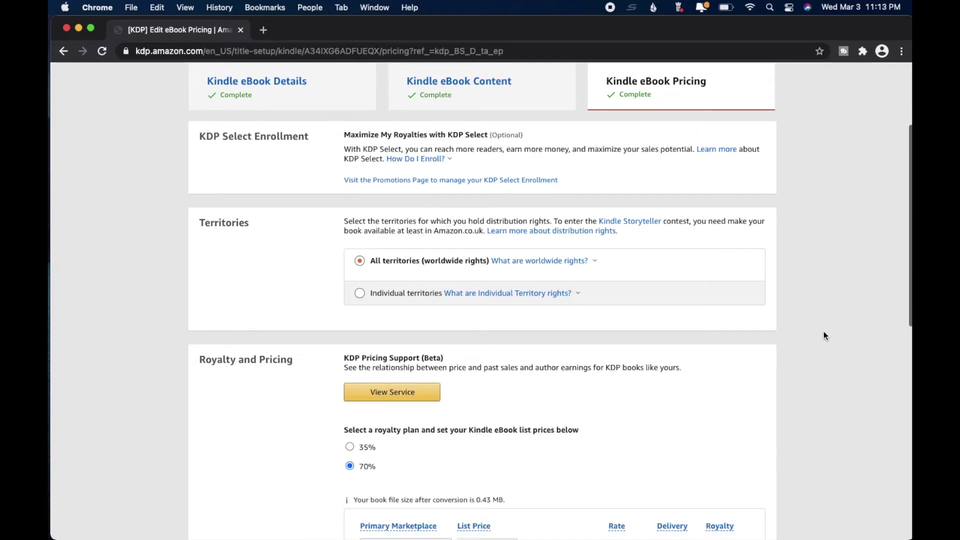
pyautogui.scroll(-4, 824, 334)
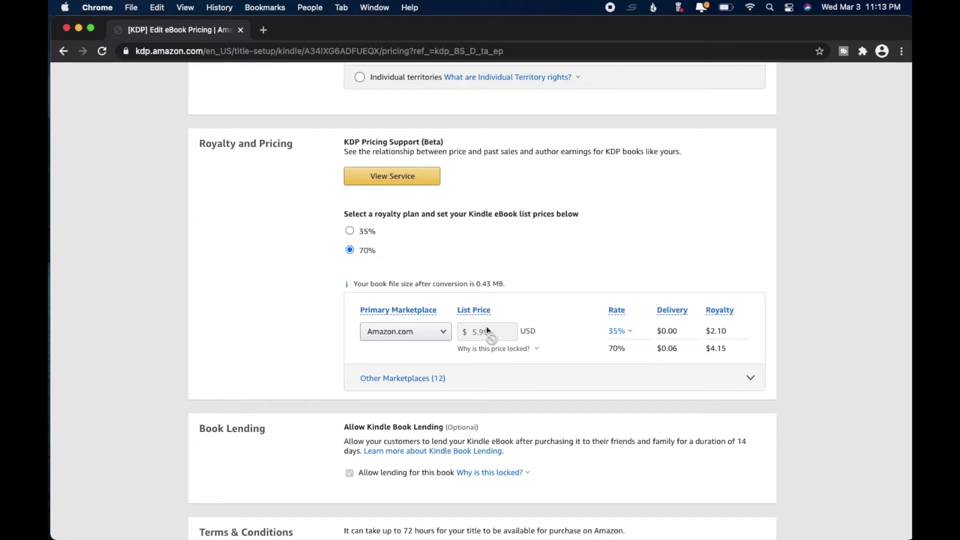
pyautogui.click(506, 350)
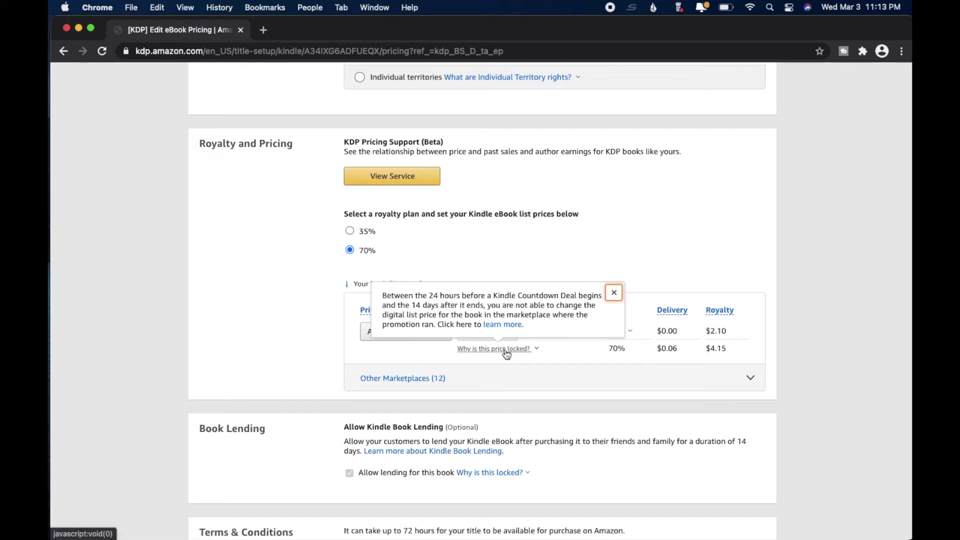
pyautogui.click(555, 395)
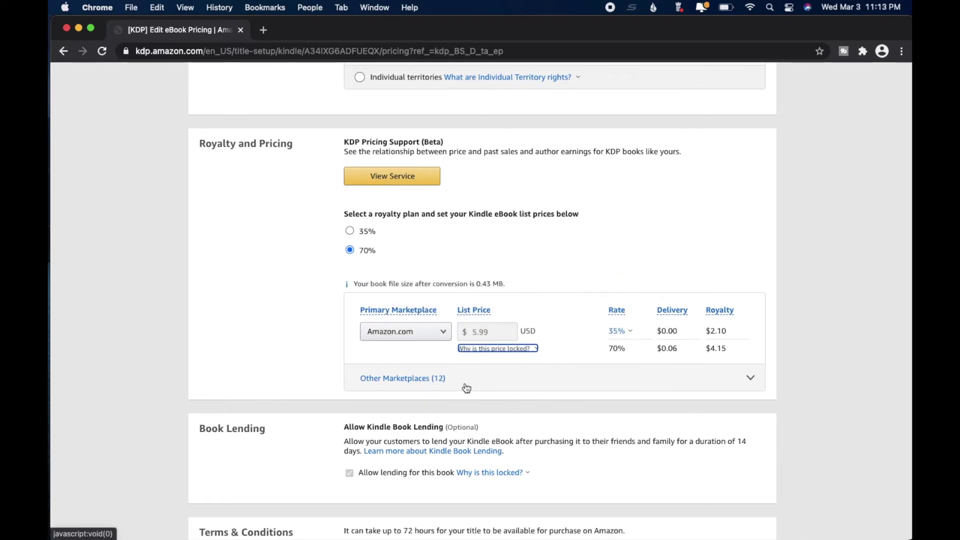